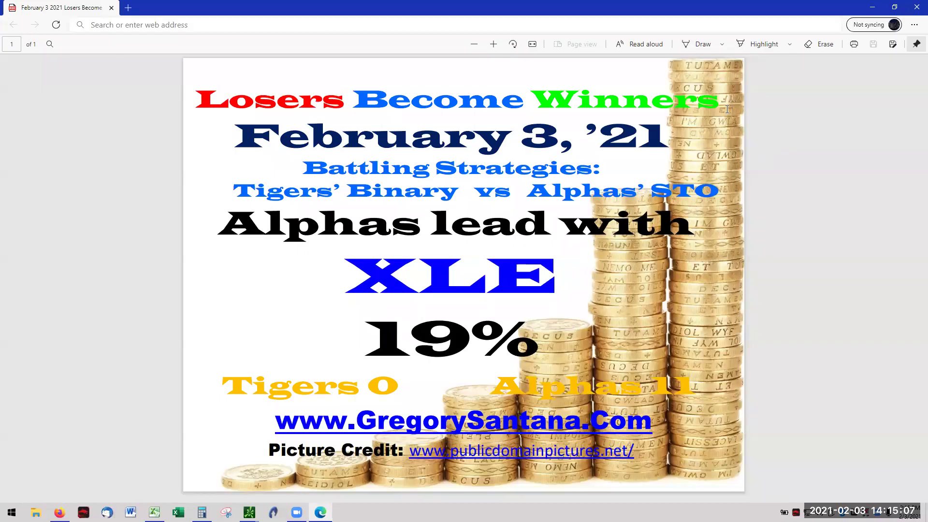
Step: Minimize the title slide PDF and move the text note "In Search of 10X Return on Investment" slightly lower on the XLE chart
left_click(872, 9)
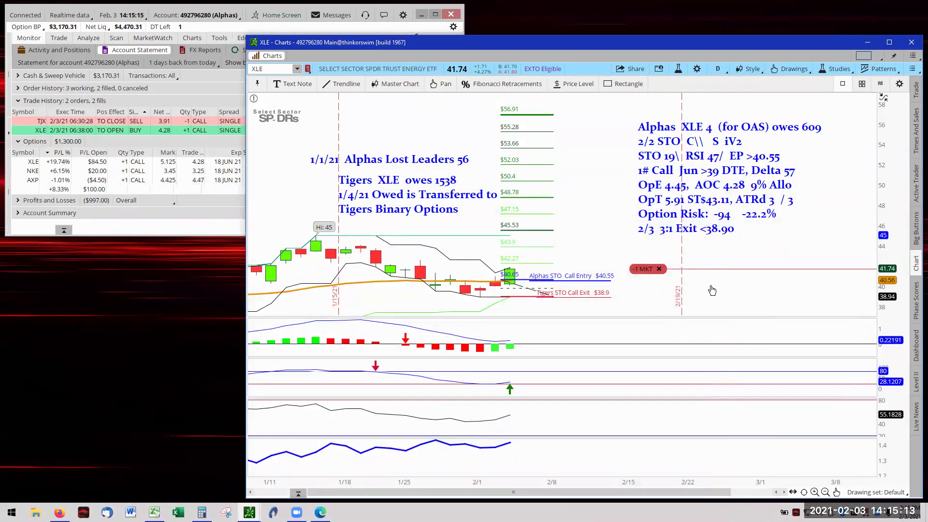
left_click_drag(713, 296, 717, 243)
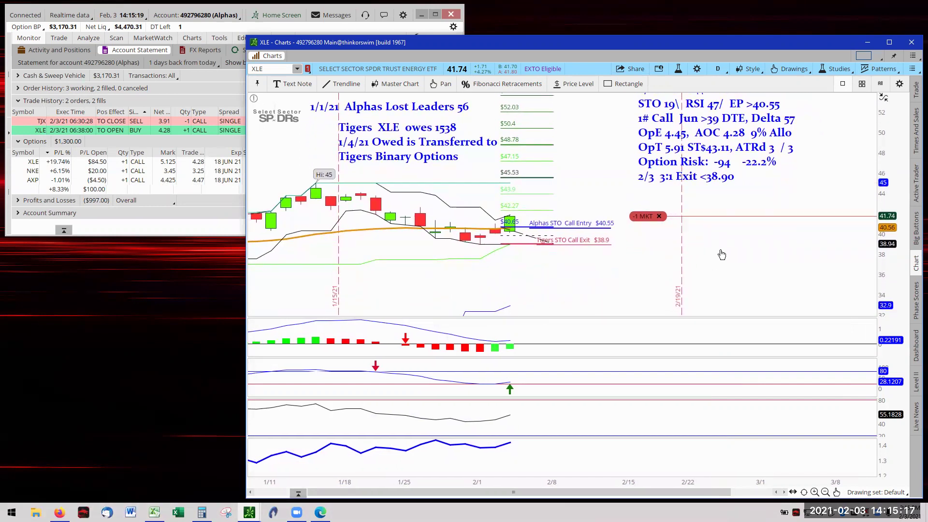
mouse_move(715, 237)
left_mouse_down()
mouse_move(717, 301)
mouse_move(734, 305)
left_mouse_up()
left_click(791, 246)
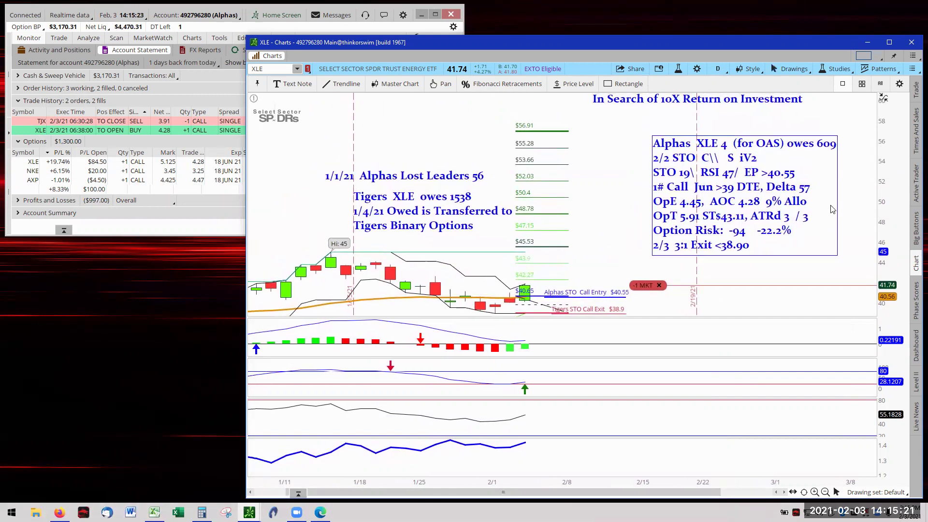
key("Escape")
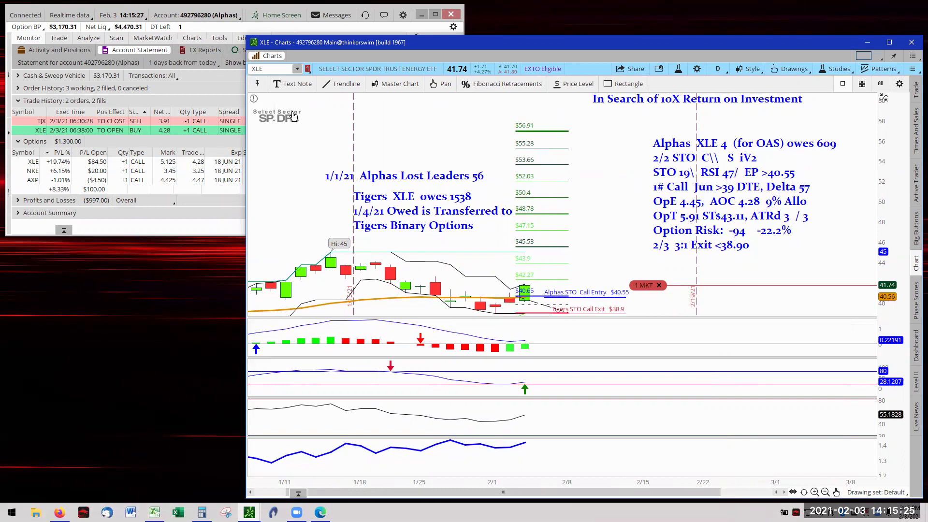
left_click(626, 102)
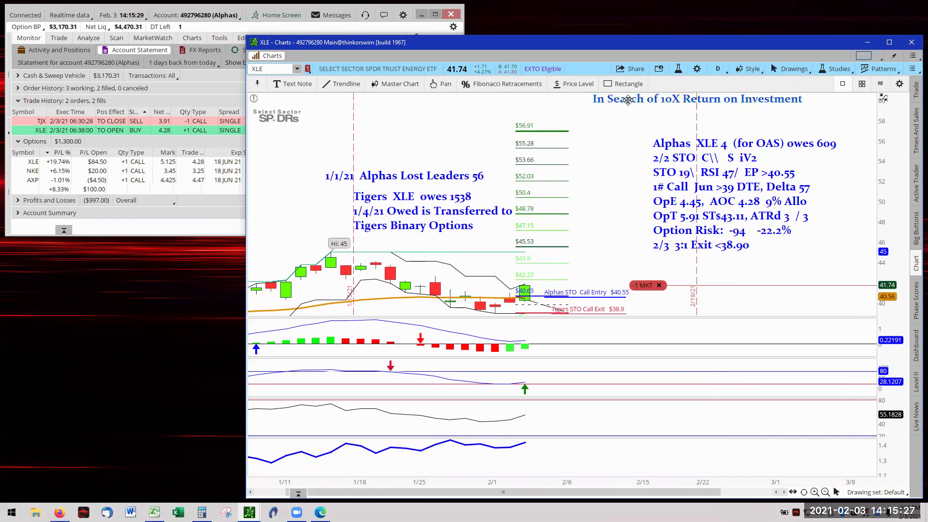
left_click_drag(626, 102, 626, 118)
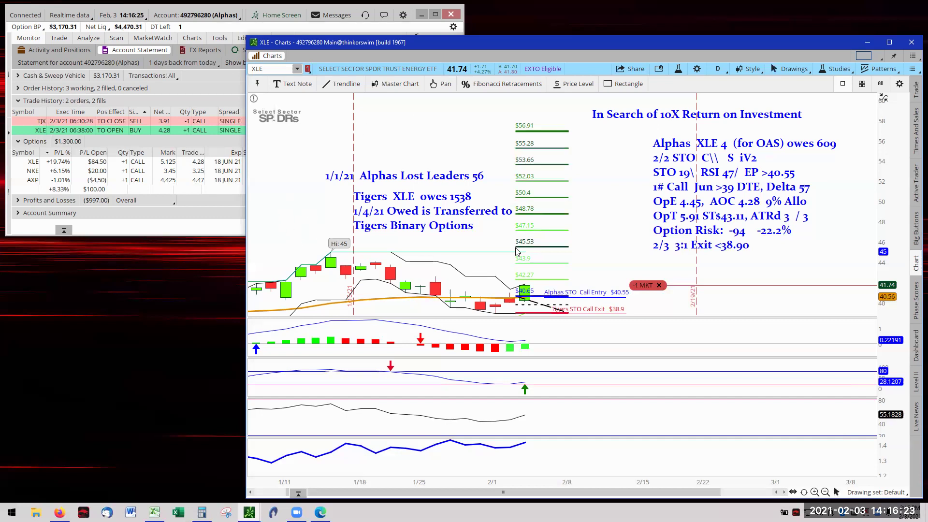
Step: Load the NKE position in the chart, autozoom it and bring its price action and trade notes into view together
left_click(298, 69)
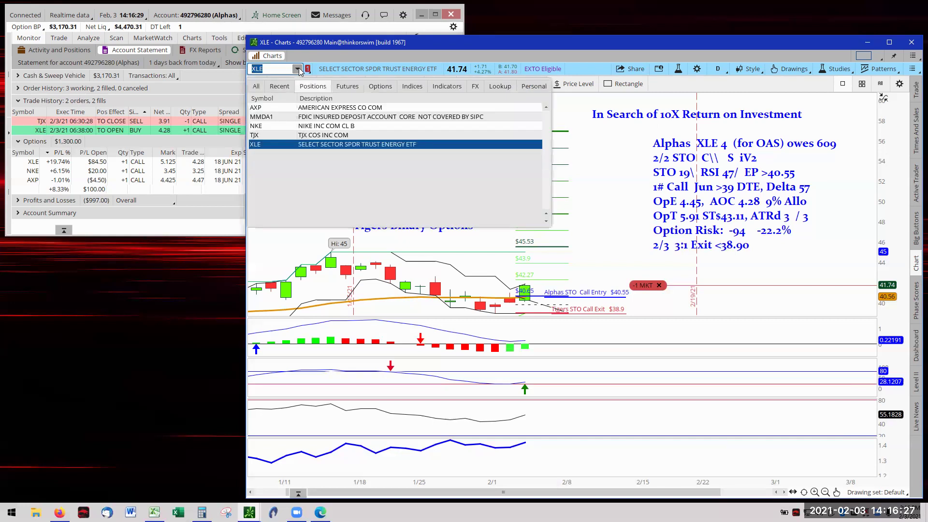
left_click(312, 125)
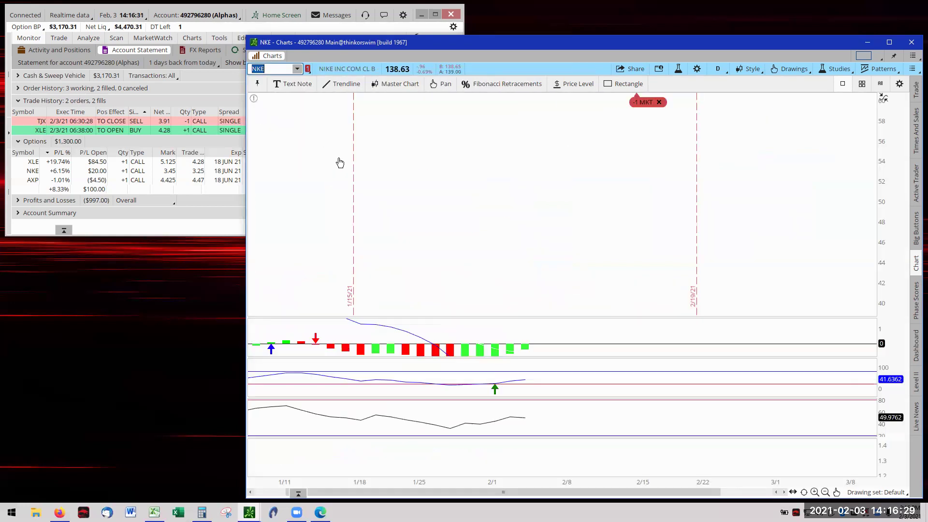
right_click(416, 173)
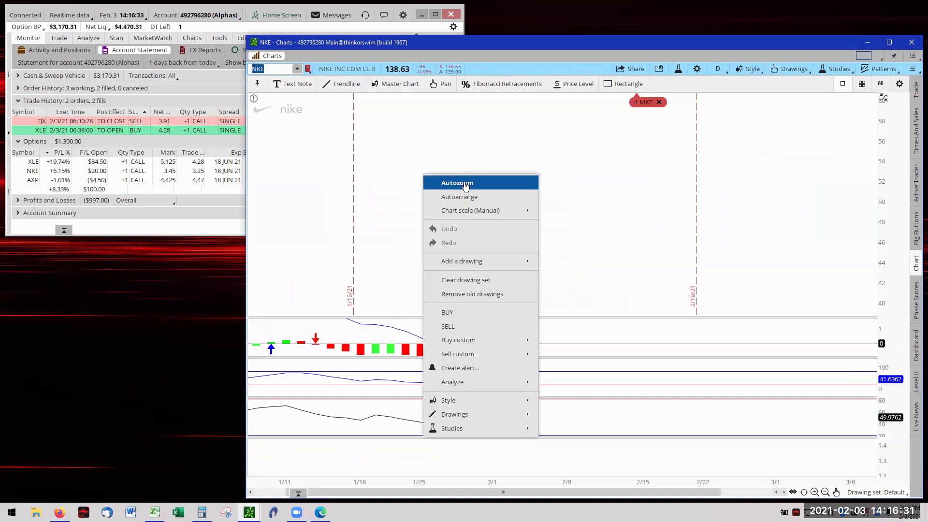
left_click(466, 183)
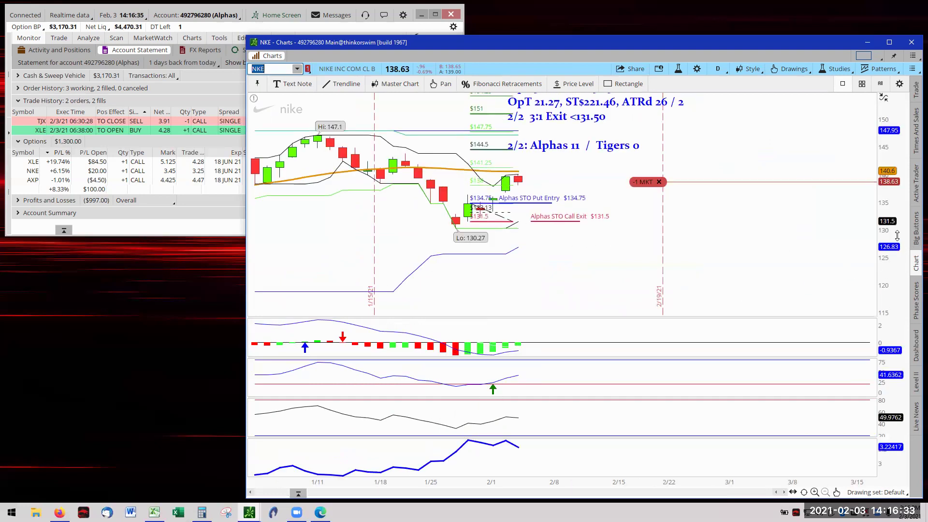
left_click_drag(805, 246, 718, 317)
left_click_drag(489, 172, 553, 191)
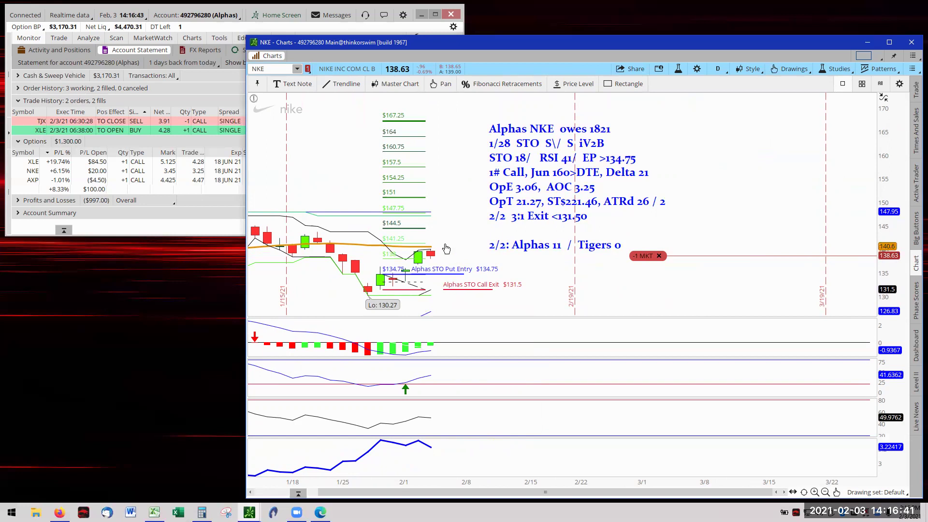
left_click_drag(334, 227, 402, 230)
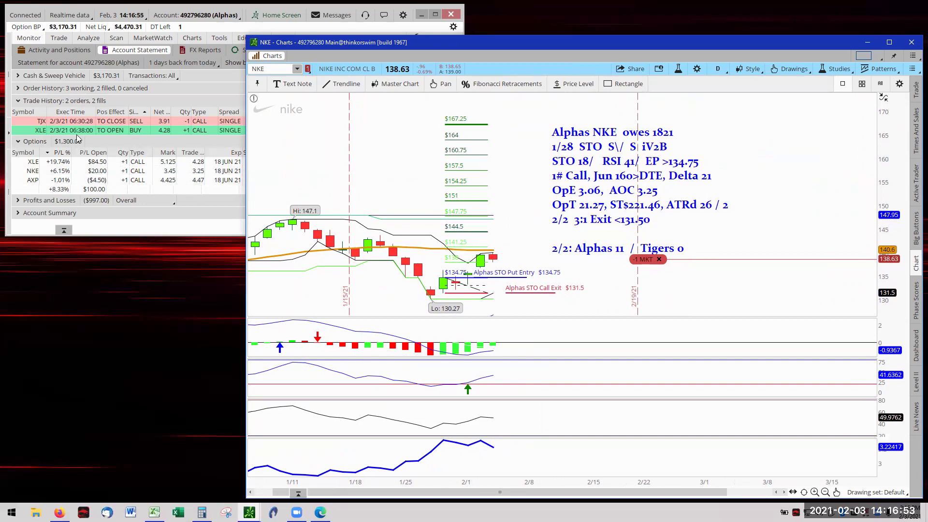
Step: Load the TJX position in the chart and autozoom it
left_click(297, 70)
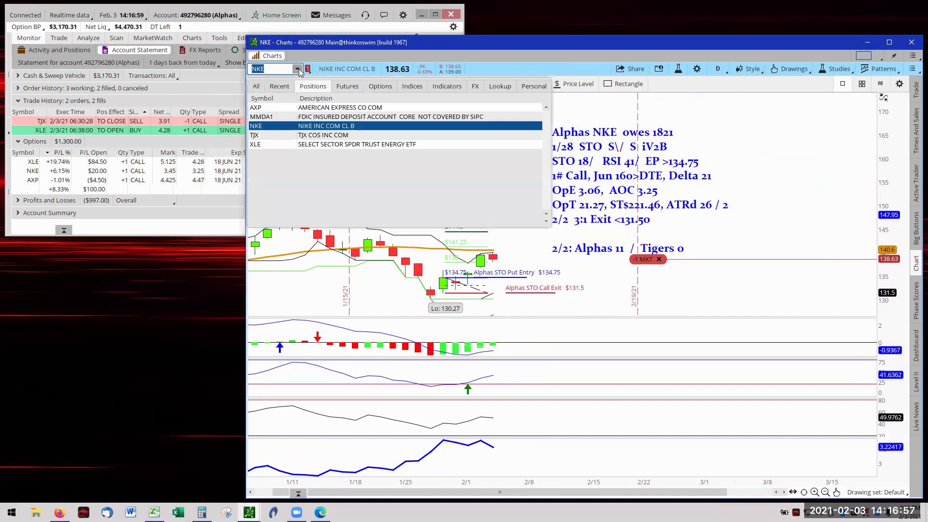
left_click(322, 136)
right_click(427, 170)
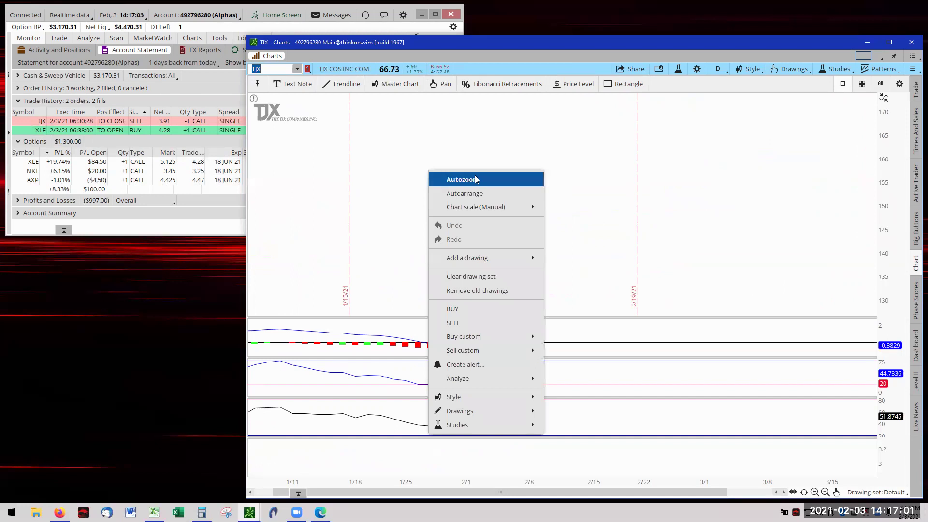
left_click(467, 180)
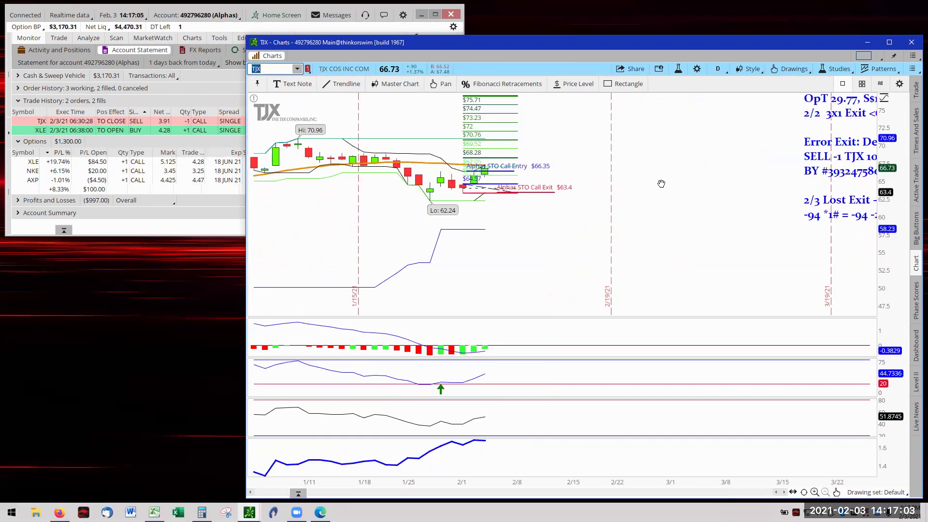
Step: Apply Master Chart to the TJX chart, then bring its trade notes on the error exit into full view
left_click(406, 85)
right_click(556, 194)
left_click(598, 202)
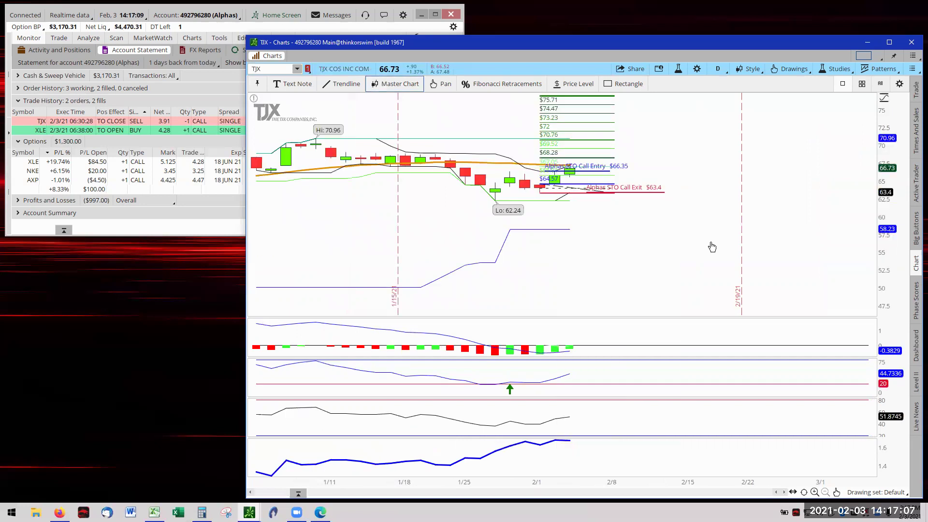
left_click_drag(810, 153, 538, 253)
key("Escape")
left_click_drag(781, 191, 454, 153)
left_click_drag(394, 173, 480, 176)
key("Escape")
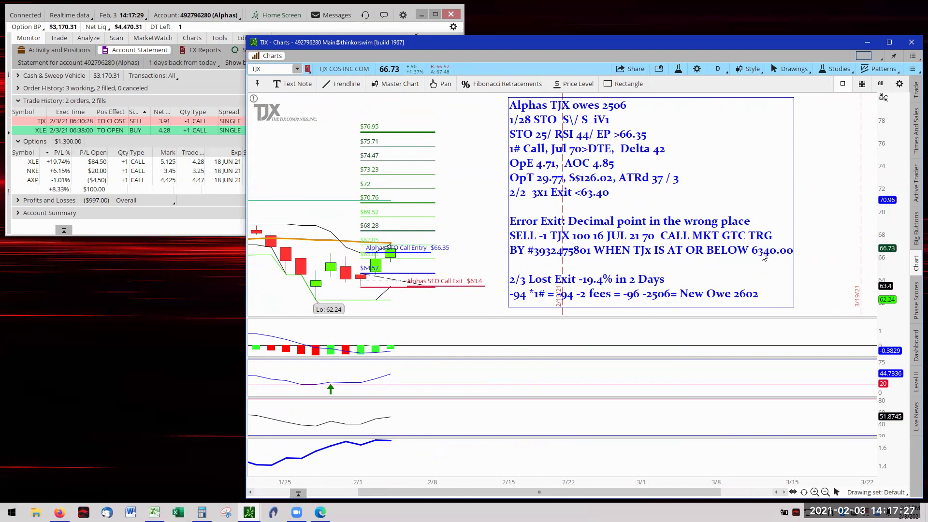
key("Escape")
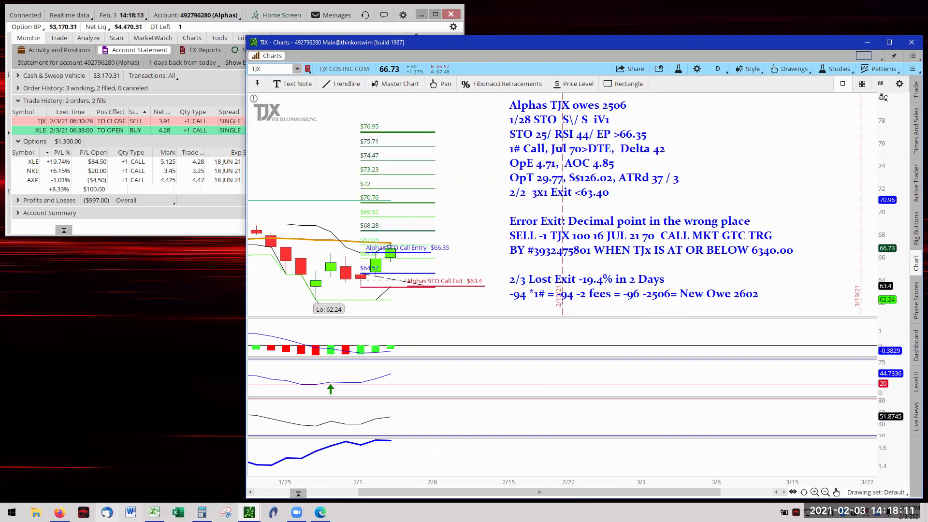
Step: Switch to Firefox, search Google for "unknown market wizards" in a new tab, look over the book listings and minimize the browser
mouse_move(60, 512)
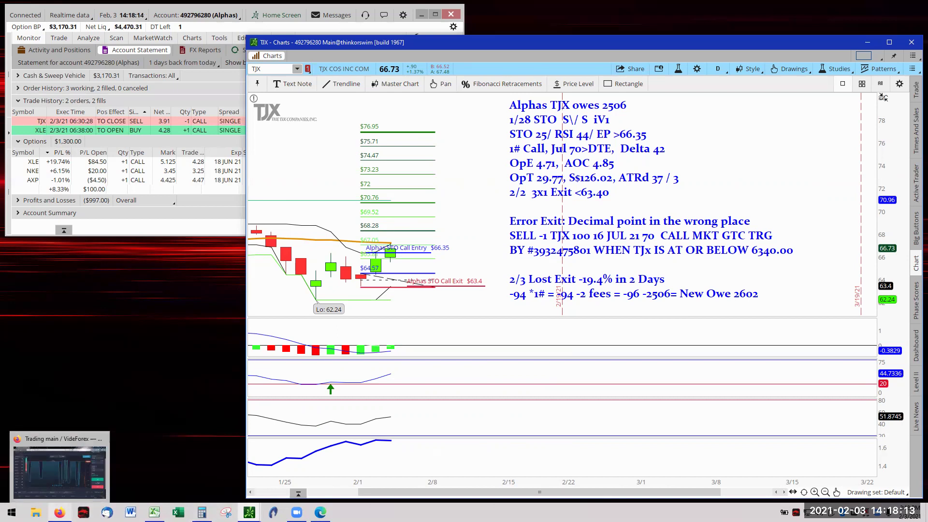
left_click(60, 471)
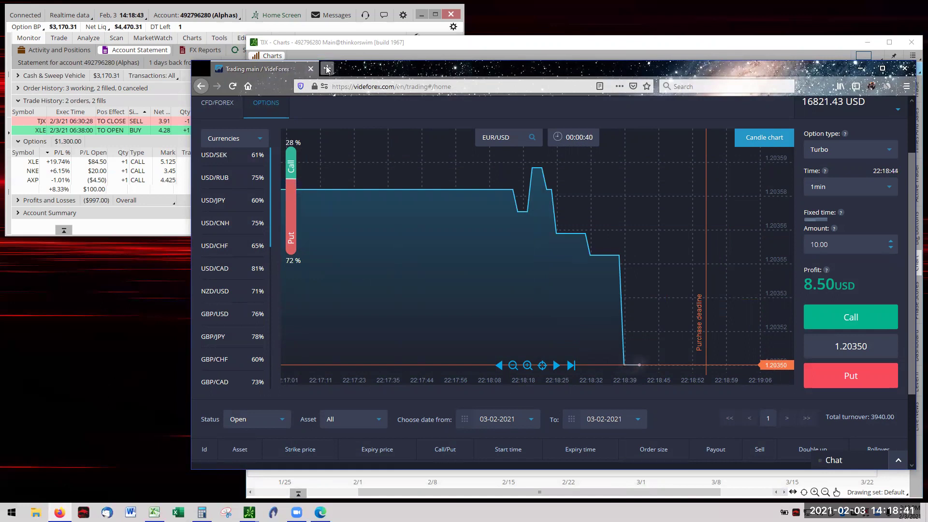
left_click(326, 70)
left_click(349, 87)
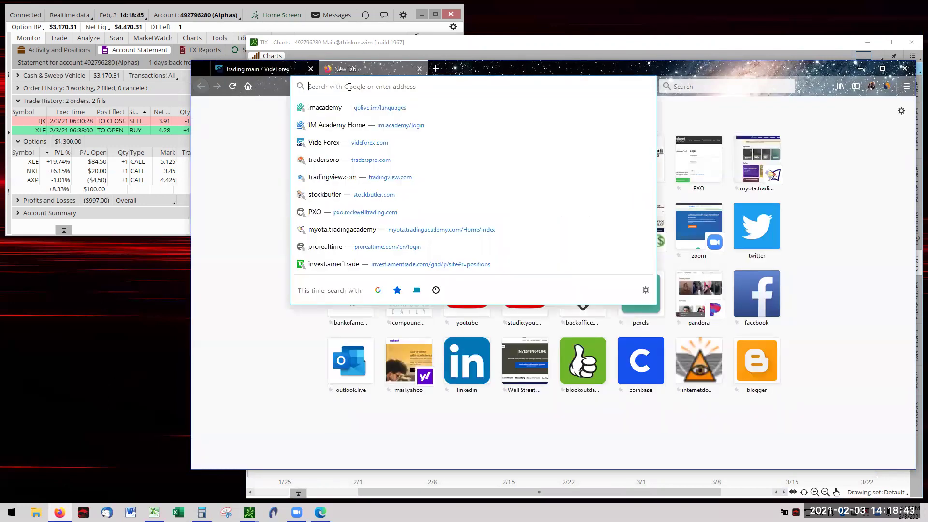
type("unkn")
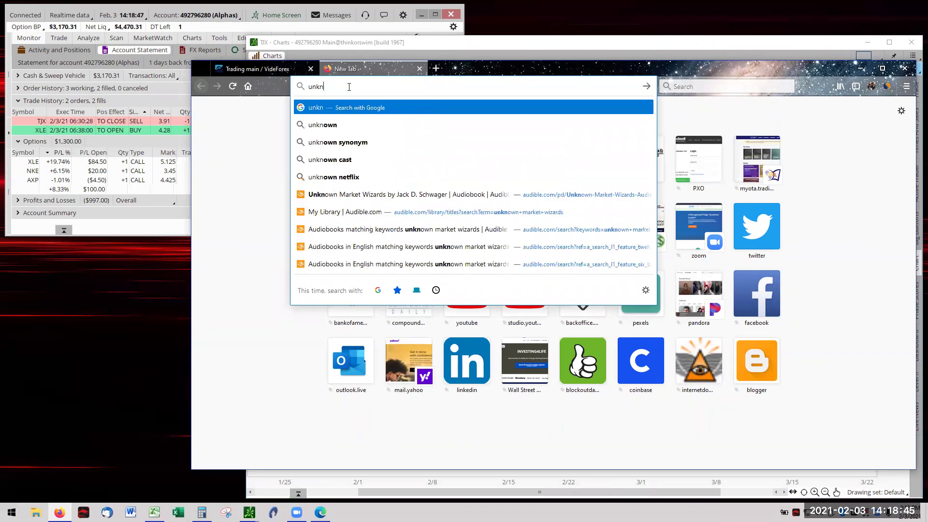
type("own ")
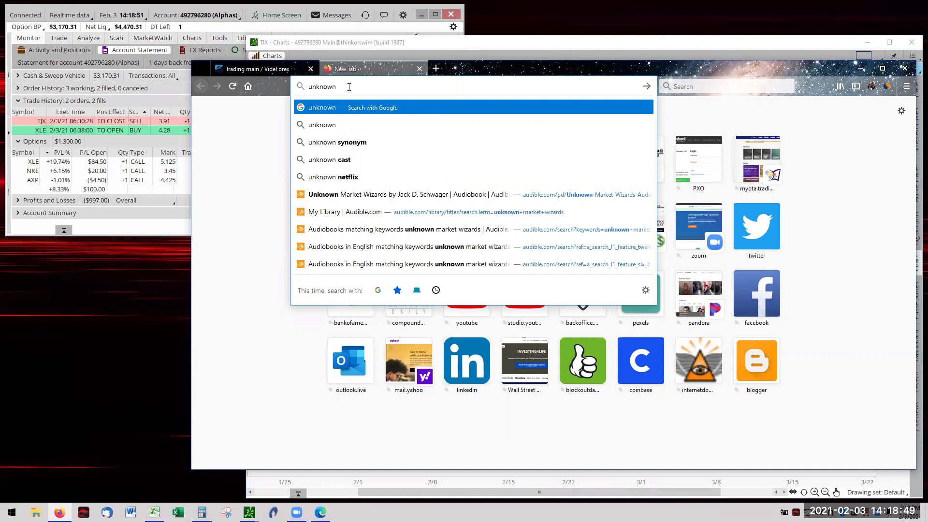
type("market")
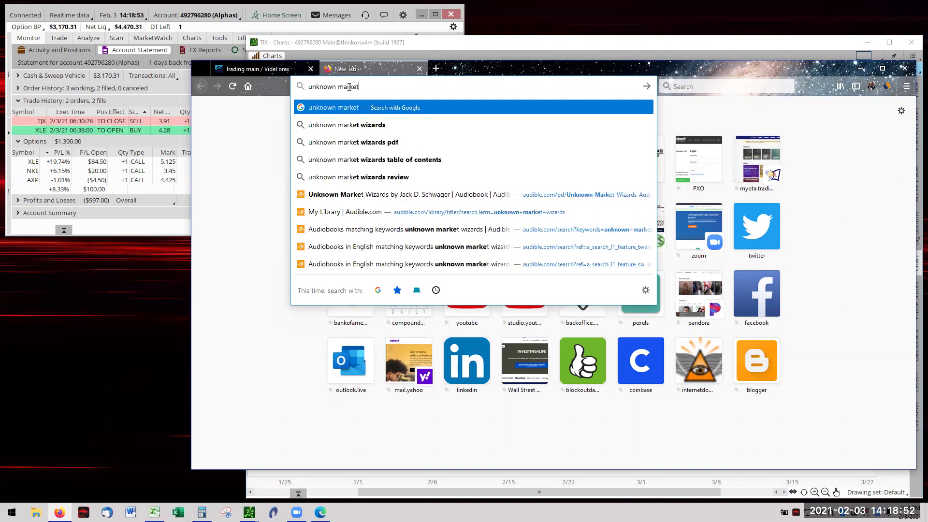
left_click(375, 128)
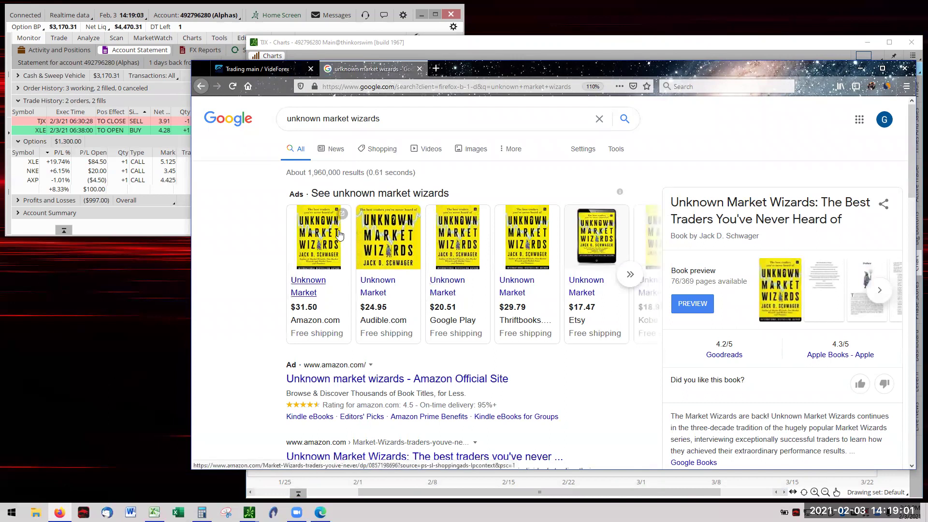
mouse_move(321, 233)
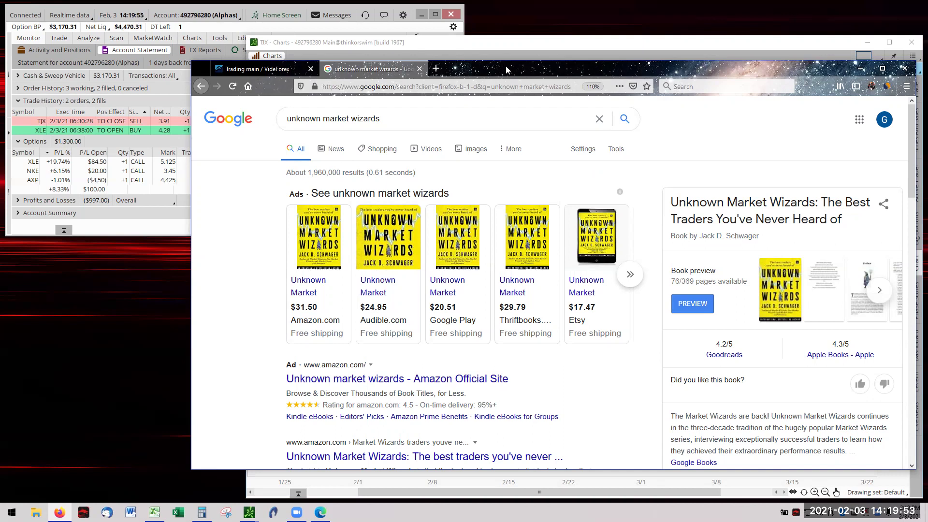
mouse_move(522, 188)
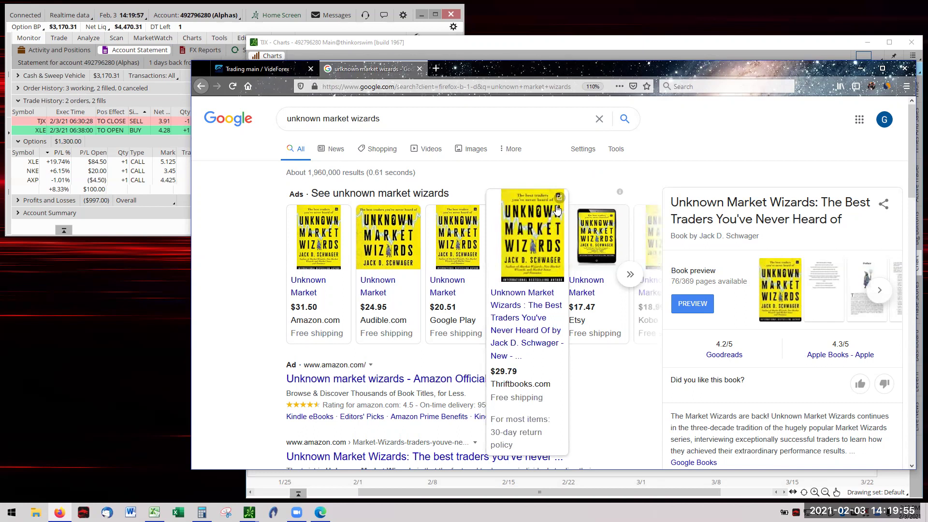
left_click(861, 71)
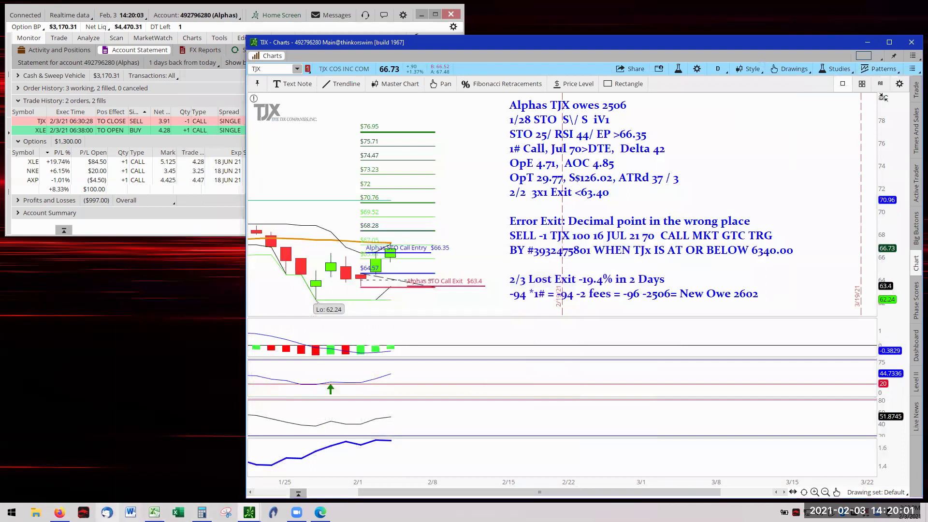
Step: Reopen Firefox and show the VideForex trading page with the EUR/USD options chart
mouse_move(59, 512)
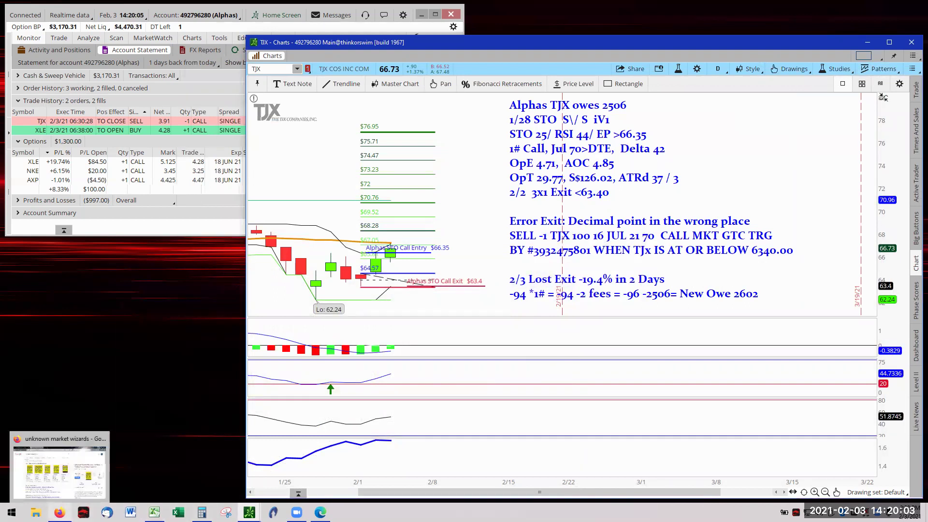
left_click(60, 466)
left_click(263, 69)
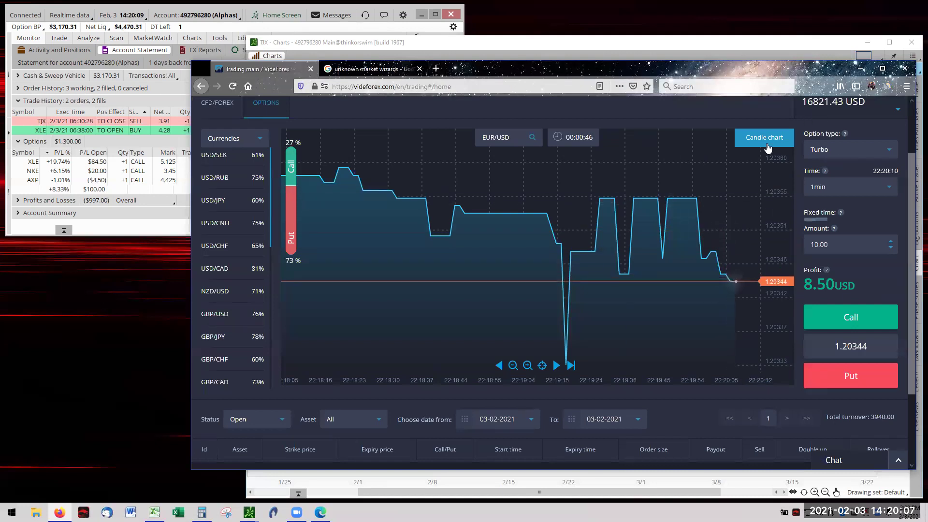
Step: Switch to the Excel workbook TOS Tigers Winners Losers 2021 Current.xlsx and inspect the February 3 dollar risk and daily P/L cells
mouse_move(154, 512)
left_click(155, 466)
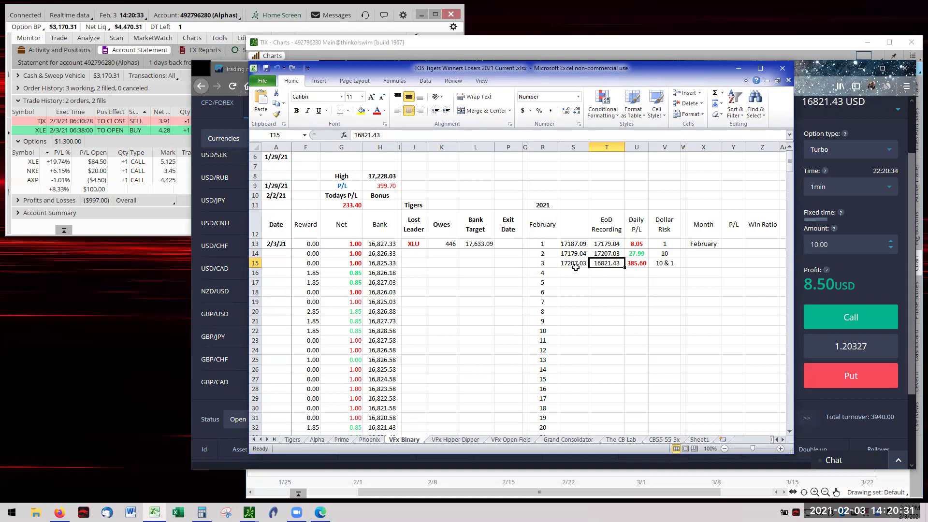
left_click(658, 262)
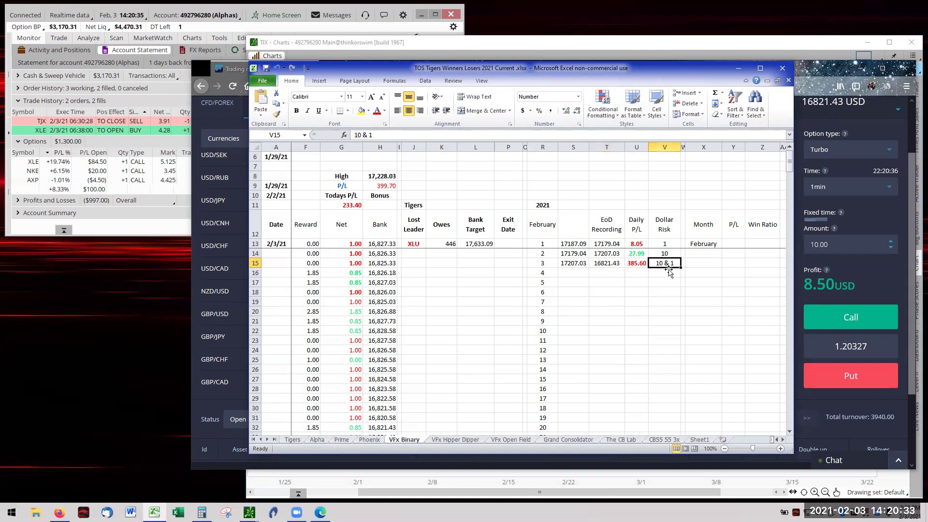
left_click(638, 263)
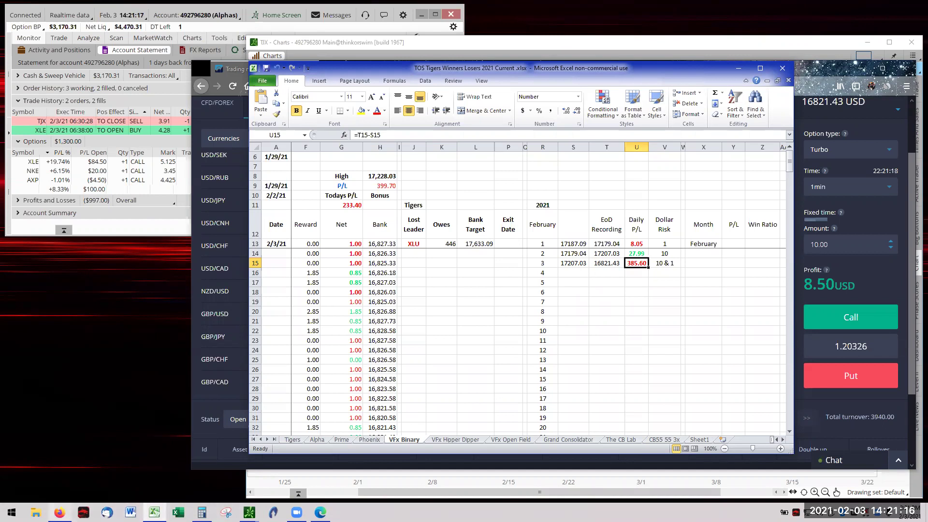
Step: Switch back to thinkorswim and show its EUR/USD chart window
mouse_move(60, 512)
mouse_move(249, 512)
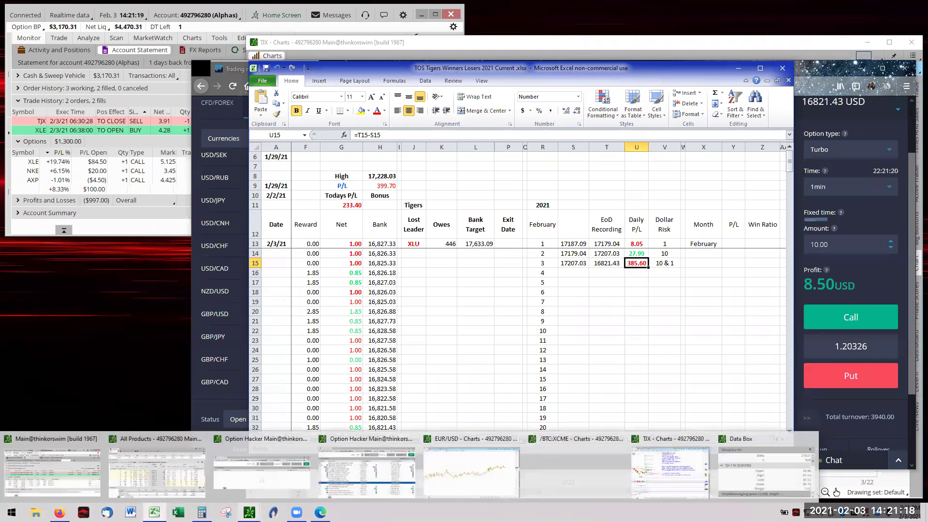
left_click(454, 478)
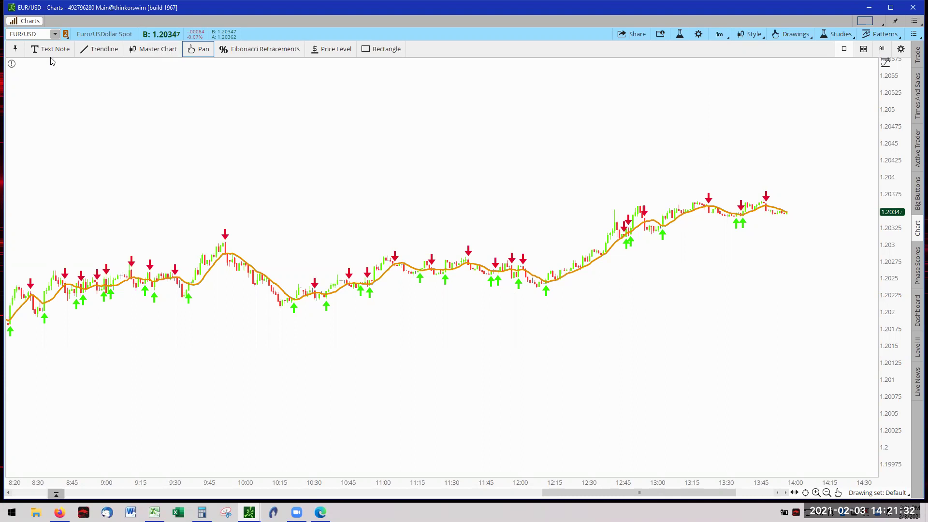
Step: Draw a nearly horizontal trendline about 55 minutes long above the EUR/USD candles, from about 12:25 to 13:20
left_click(104, 52)
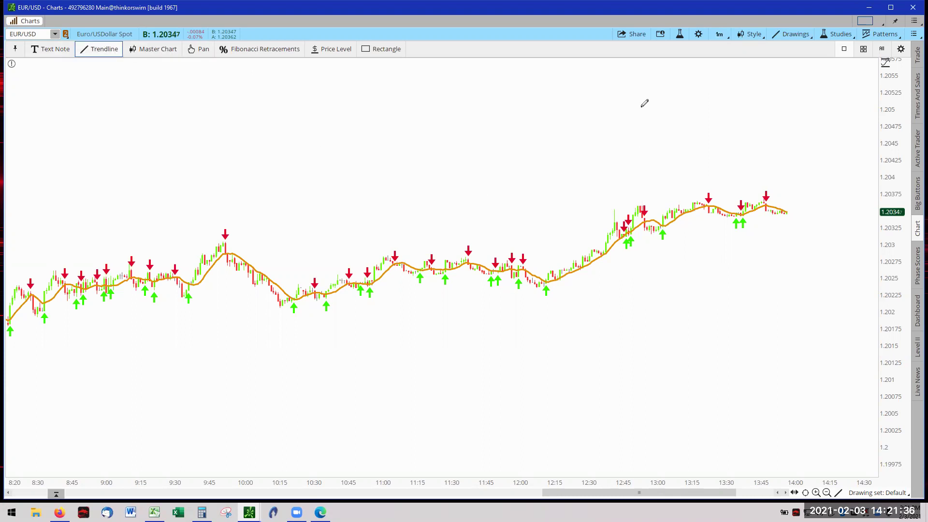
scroll(645, 112, "up", 5)
right_click(434, 120)
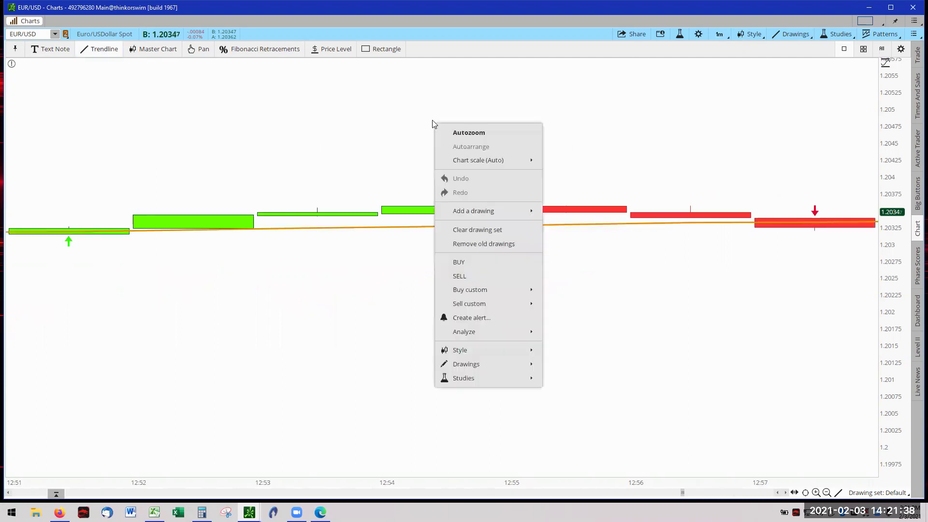
left_click(454, 133)
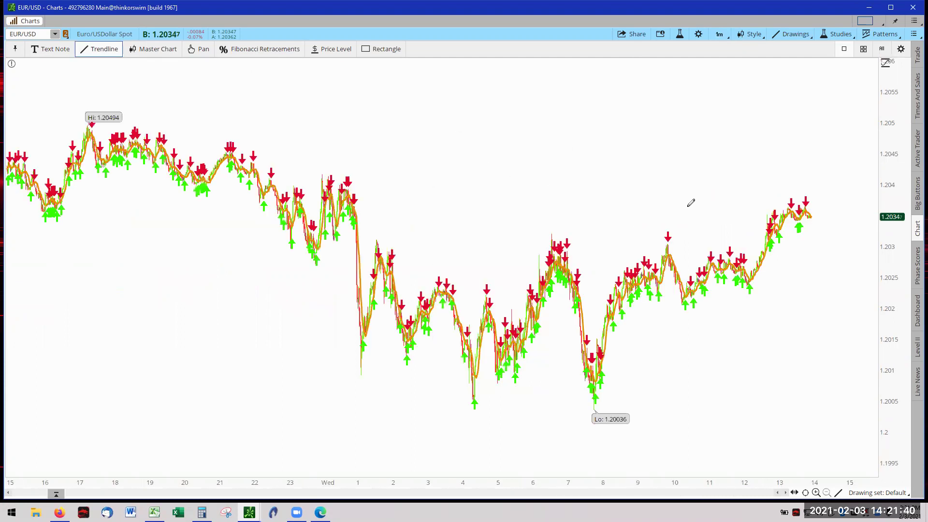
left_click_drag(699, 274, 820, 265)
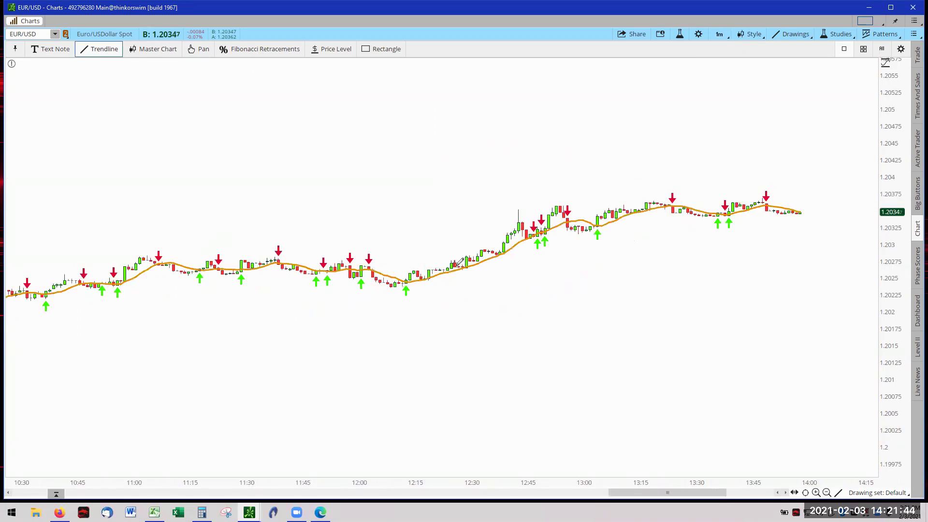
left_click(450, 130)
left_click(659, 128)
right_click(660, 128)
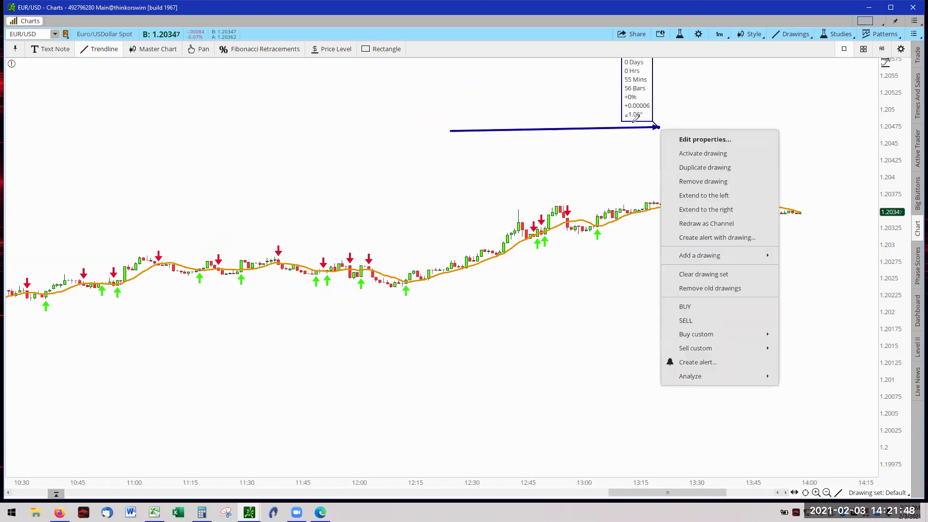
left_click(437, 136)
Step: Examine the one-minute EUR/USD candles and signal arrows between about 12:25 and 14:00 up close, with the price scale stretched
left_click_drag(440, 155, 822, 196)
left_click_drag(899, 234, 898, 172)
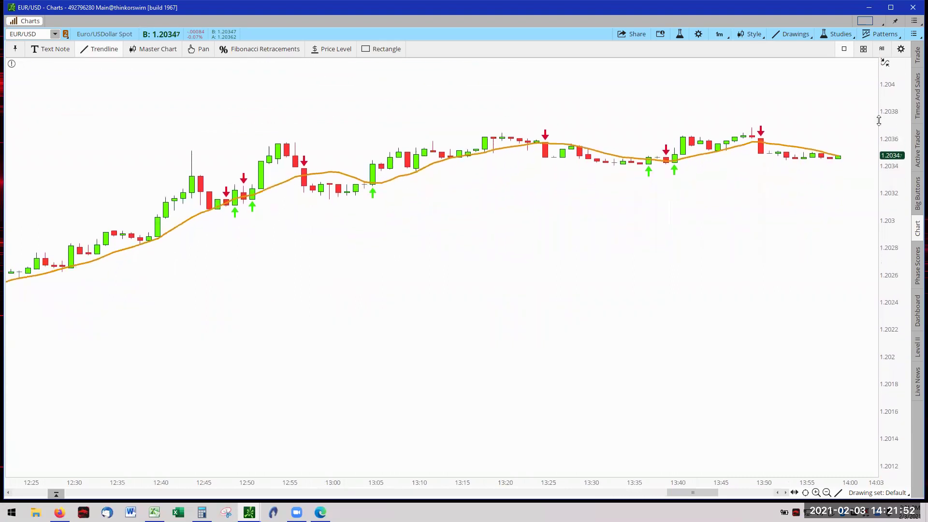
left_click(198, 49)
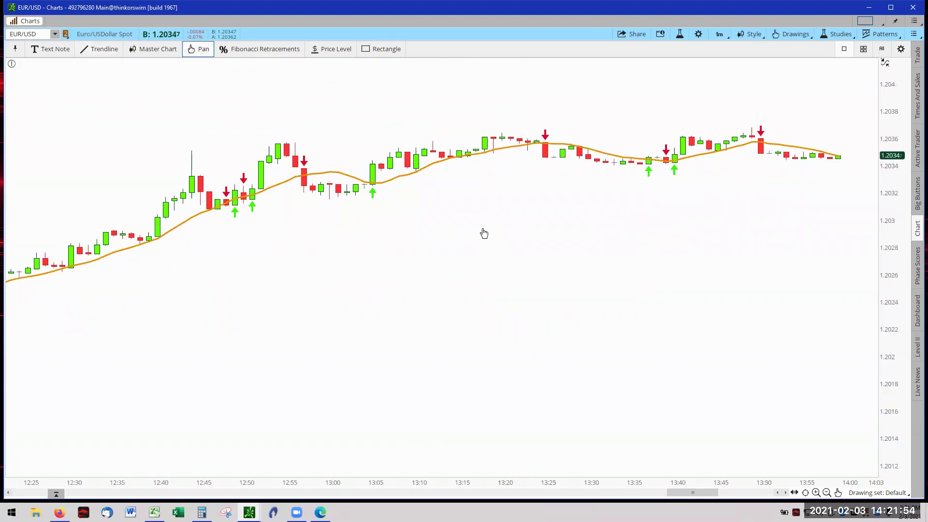
left_click_drag(486, 235, 443, 317)
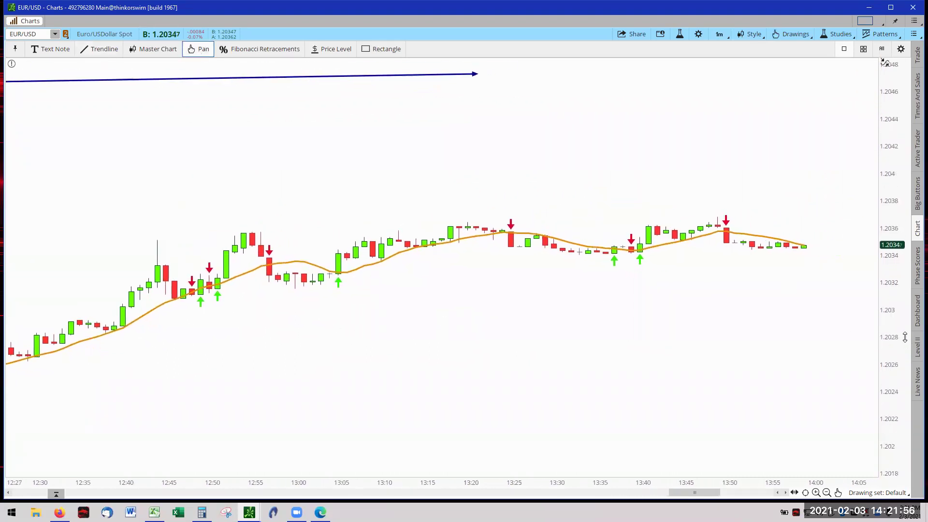
left_click_drag(905, 331, 904, 377)
left_click_drag(370, 370, 444, 336)
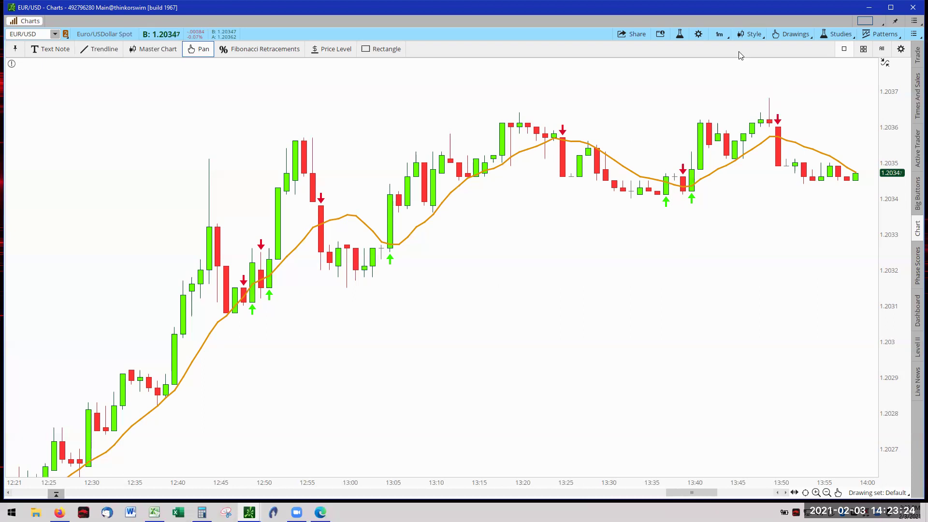
Step: Set the EUR/USD chart's intraday aggregation period to 5 min and compress the price scale to view the day's candles
left_click(722, 35)
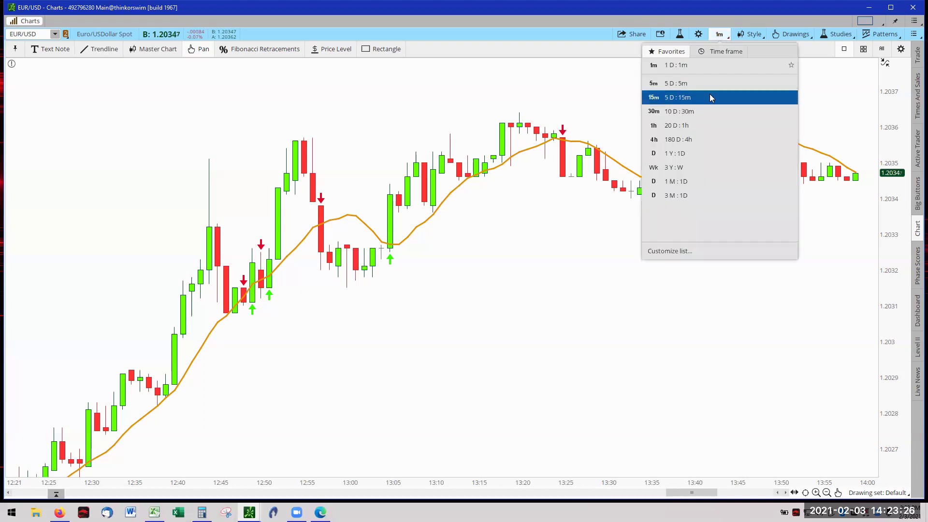
left_click(715, 51)
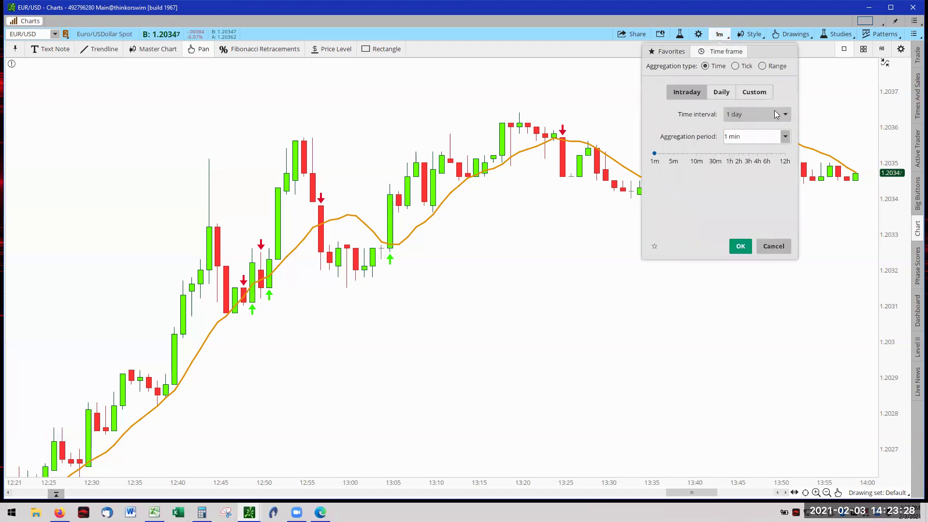
left_click(785, 136)
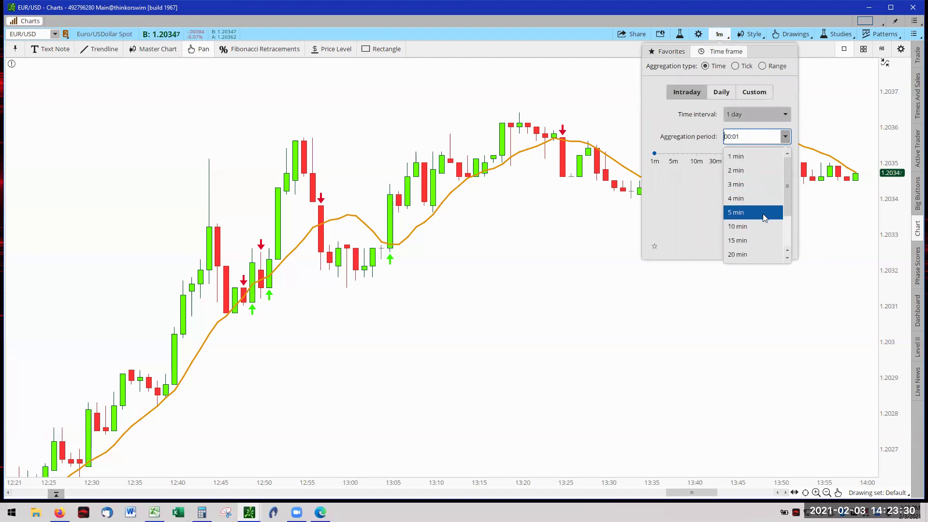
left_click(765, 213)
left_click(740, 246)
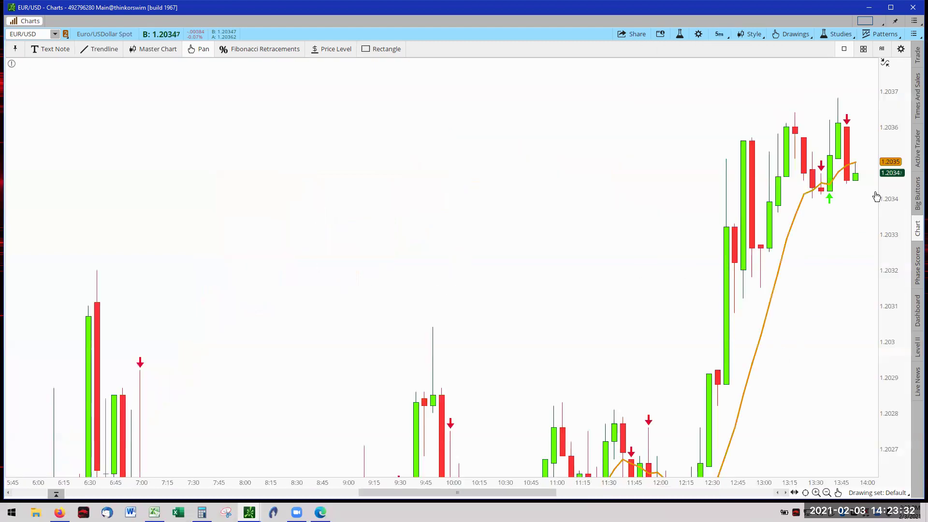
left_click_drag(889, 373, 897, 142)
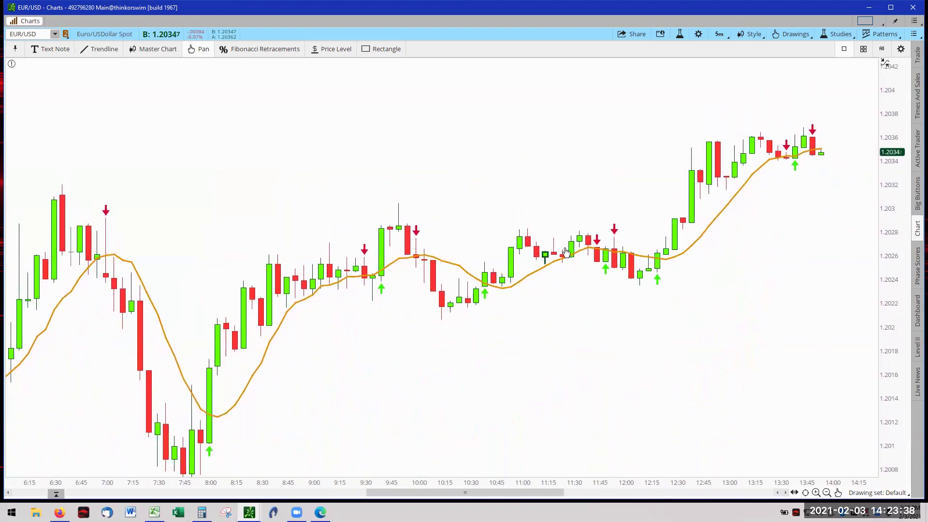
Step: Set the EUR/USD chart's intraday aggregation period to 15 min and bring the latest candles into view
left_click(728, 38)
left_click(723, 51)
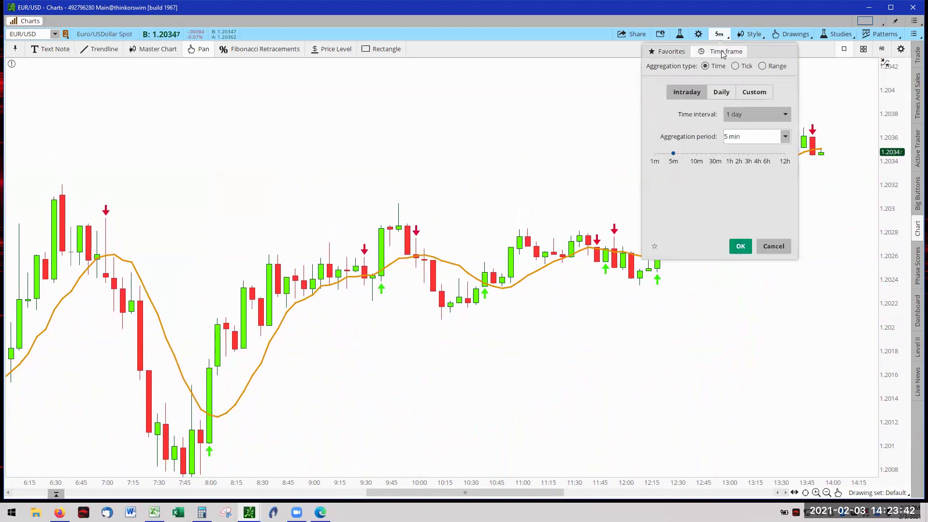
left_click(785, 137)
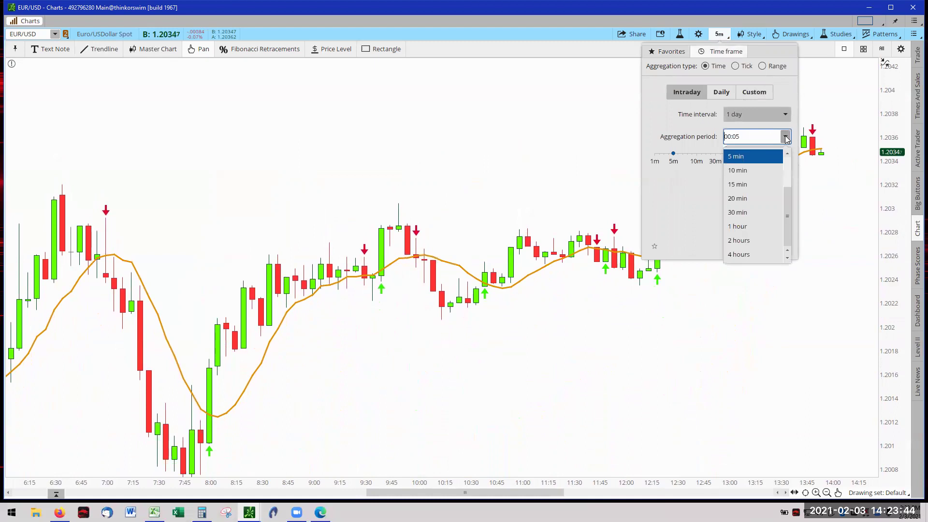
left_click(747, 185)
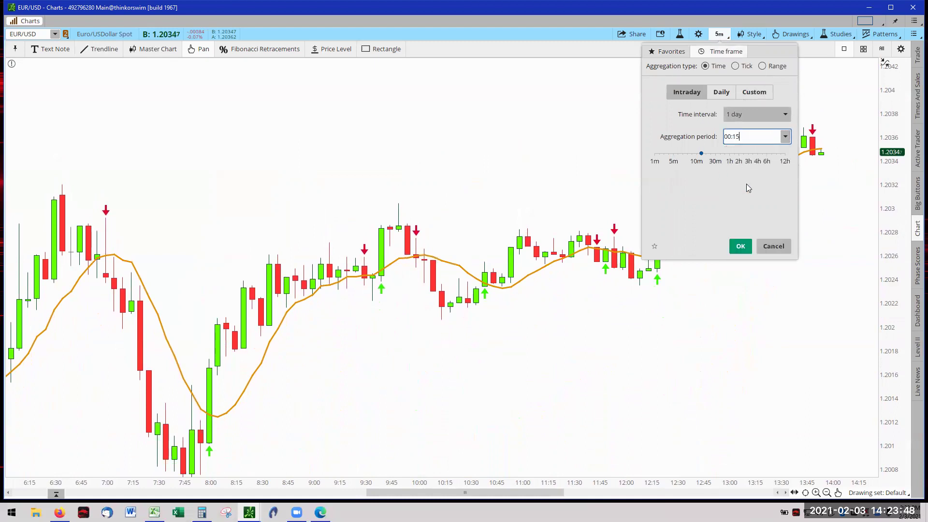
left_click(739, 247)
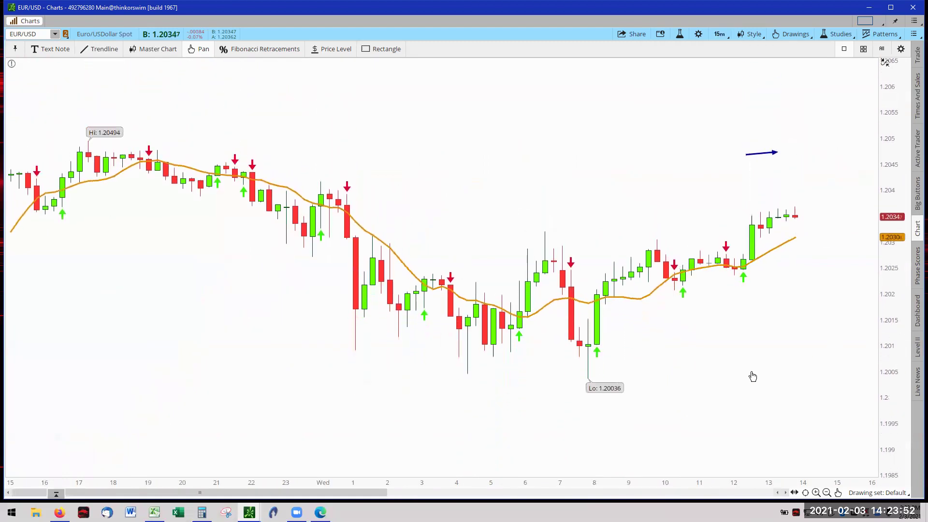
left_click_drag(750, 377, 638, 331)
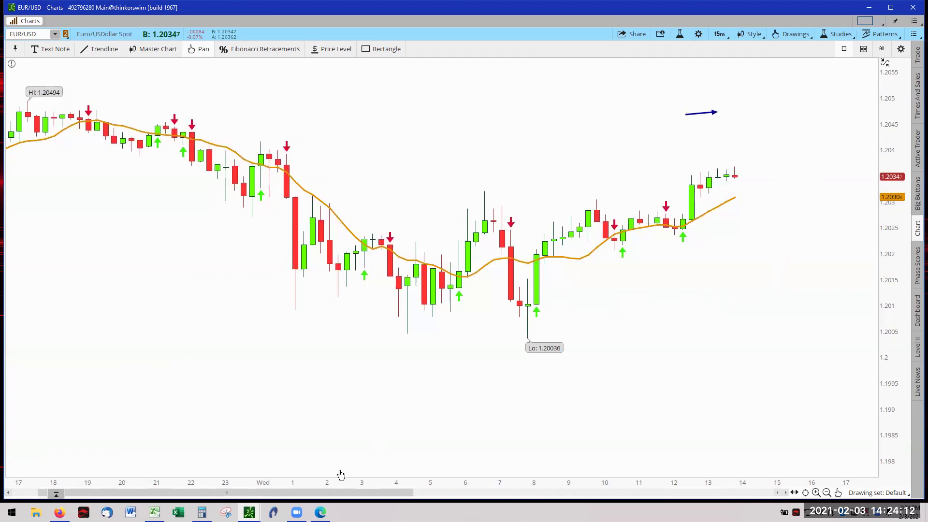
Step: Switch to Microsoft Edge and show the February 3 2021 Losers Become Winners PDF
mouse_move(320, 512)
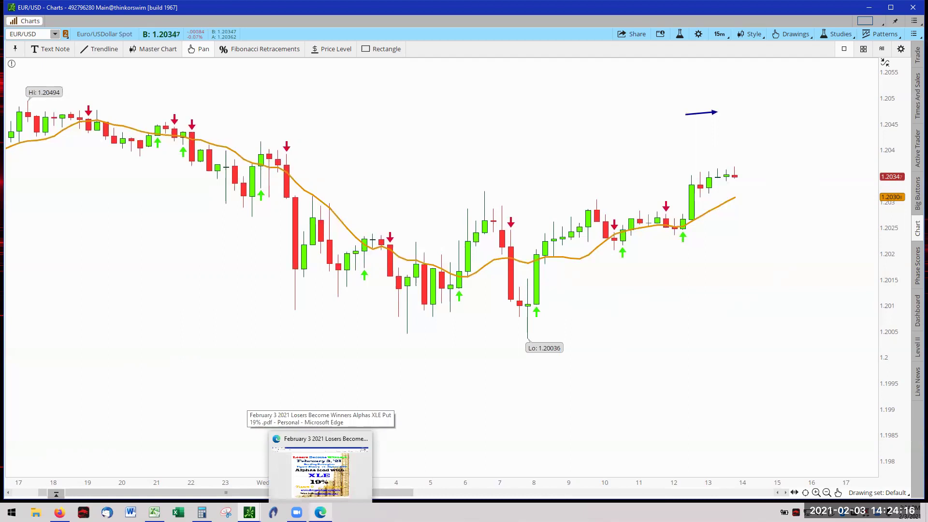
left_click(320, 467)
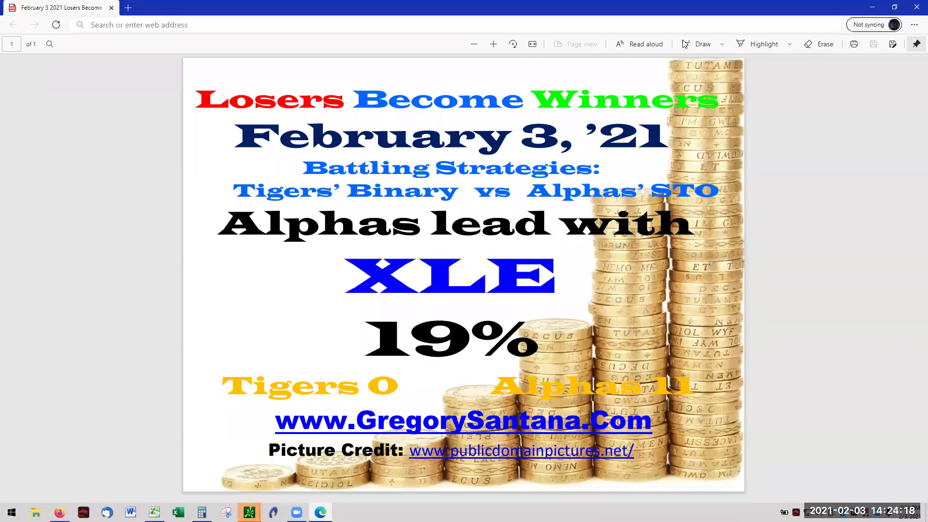